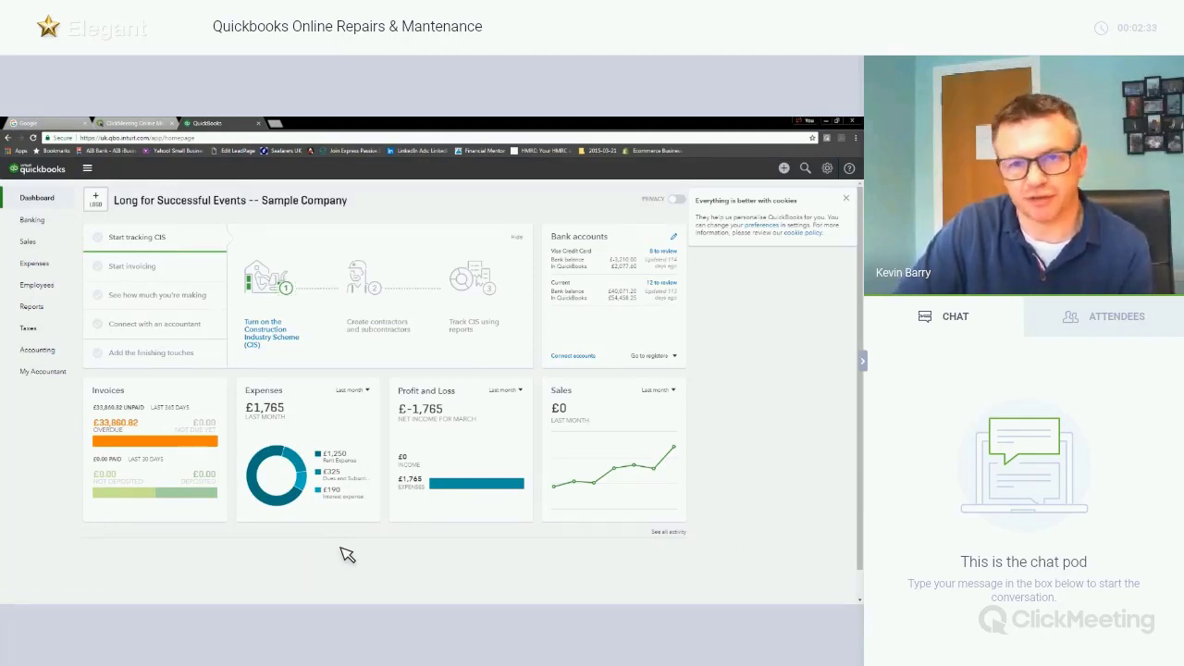
# Step: Look over the sample company's settings, lists and tools, and draw a highlight around them for the audience
pyautogui.moveTo(495, 491)
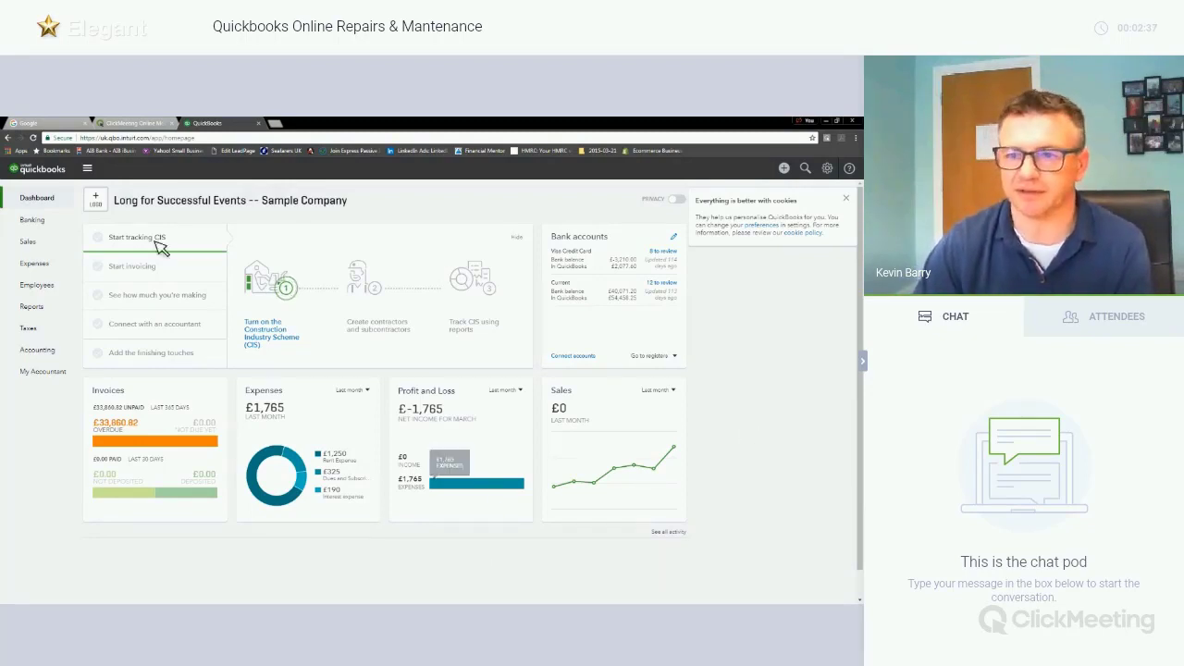
pyautogui.click(828, 169)
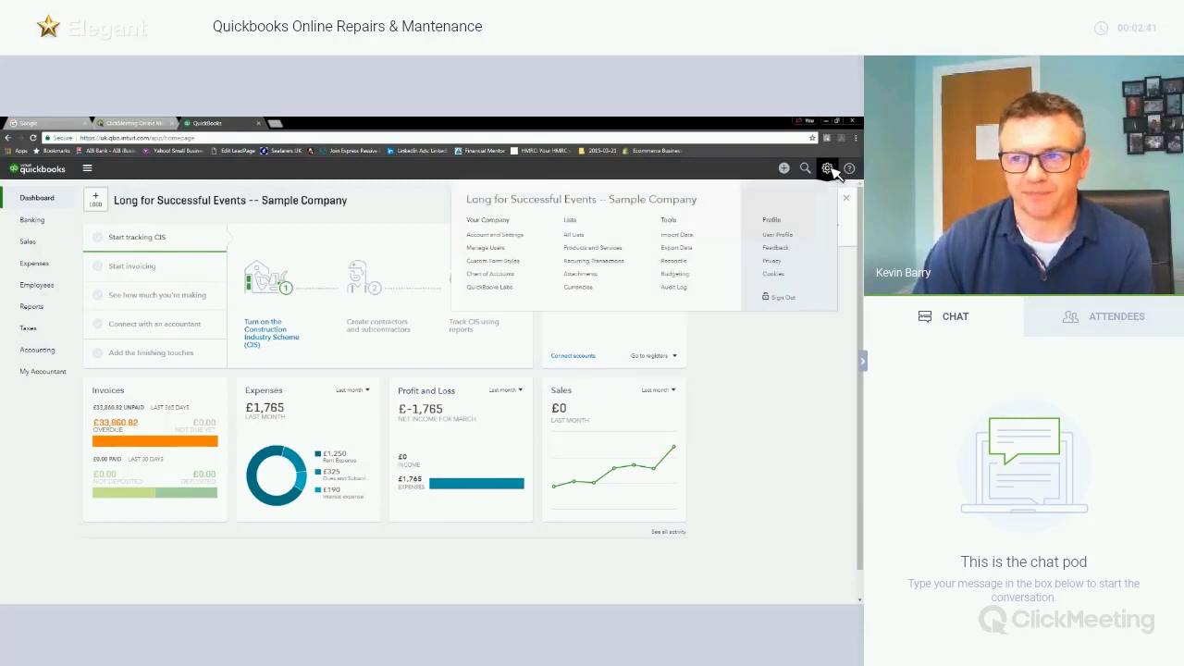
pyautogui.moveTo(564, 338); pyautogui.dragTo(786, 190)
pyautogui.moveTo(680, 173); pyautogui.dragTo(773, 305)
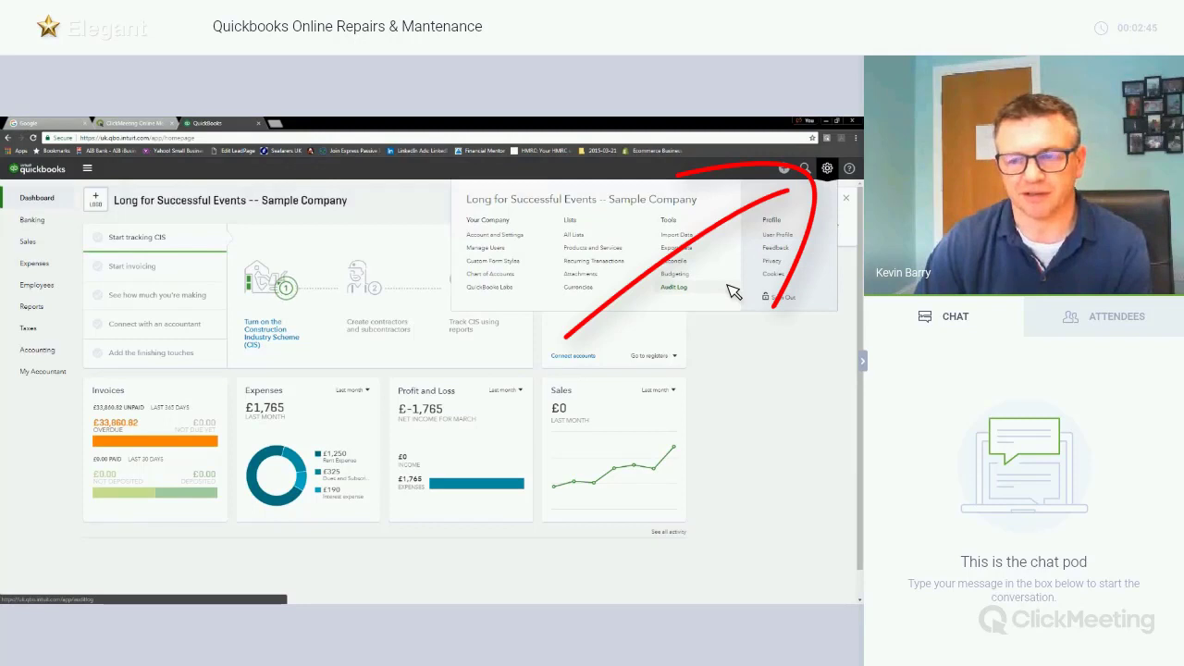
pyautogui.click(752, 340)
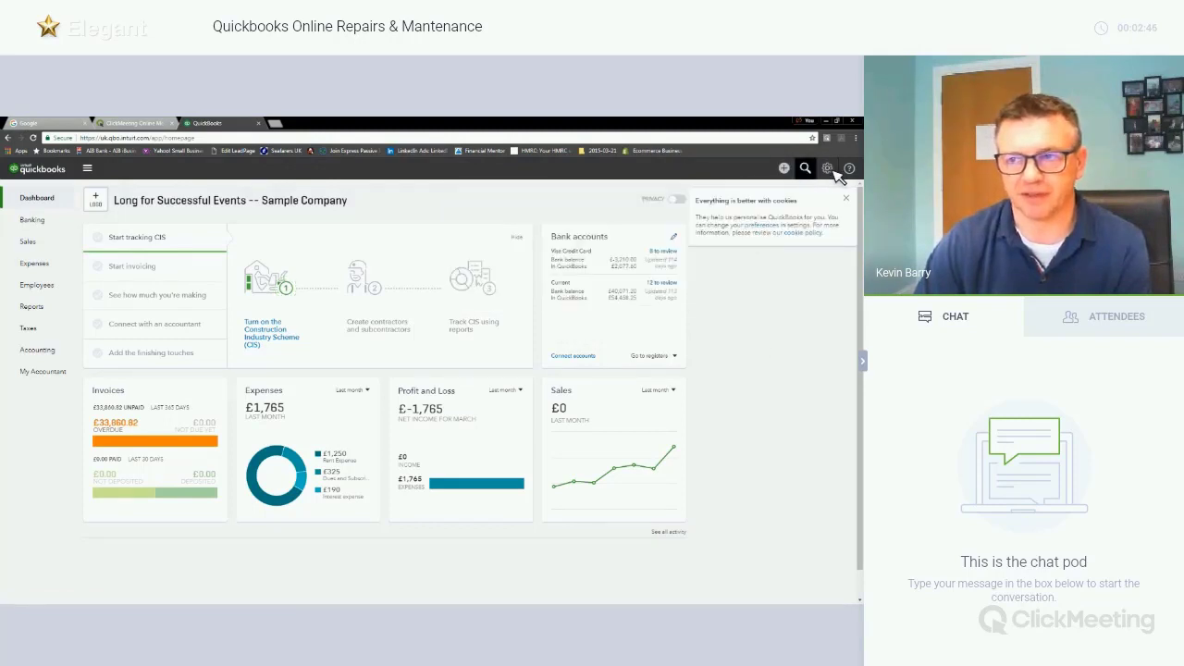
# Step: Review the transaction types that can be created and view the week ranges offered in a blank Weekly Timesheet
pyautogui.click(786, 171)
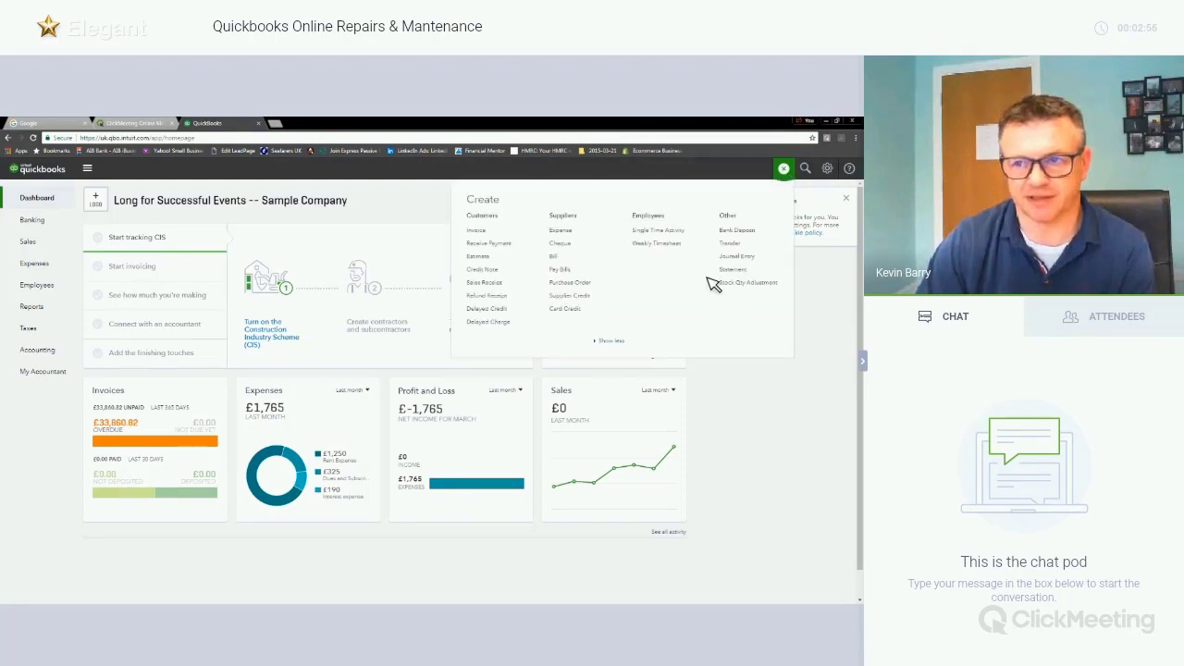
pyautogui.click(654, 244)
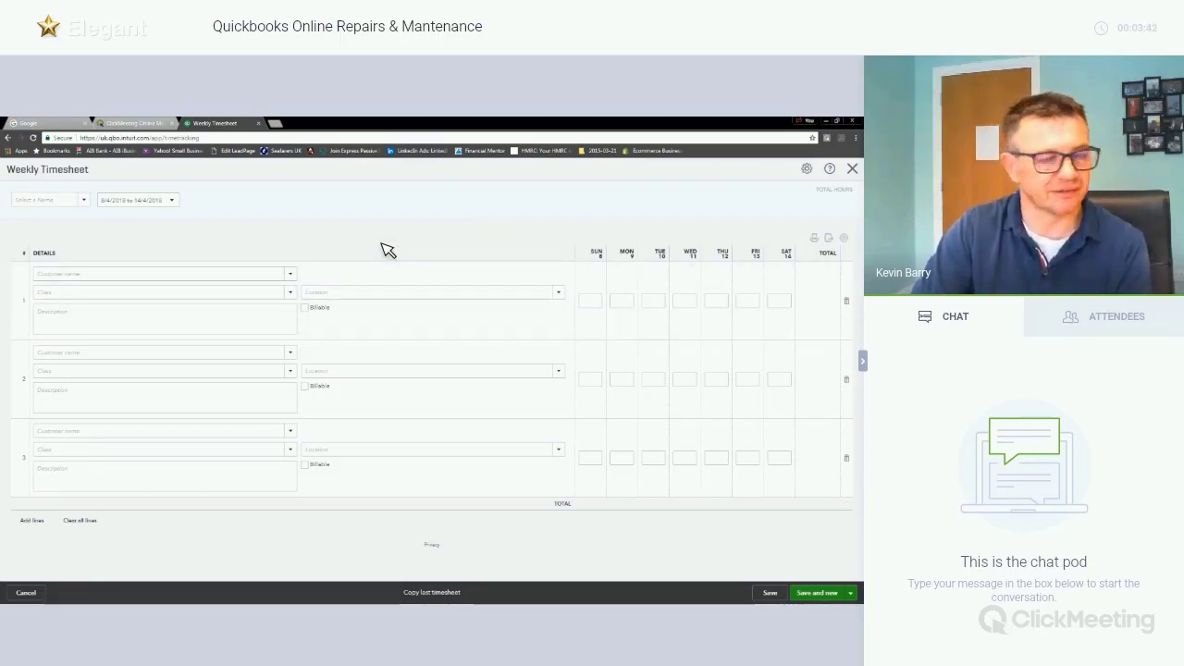
pyautogui.click(170, 200)
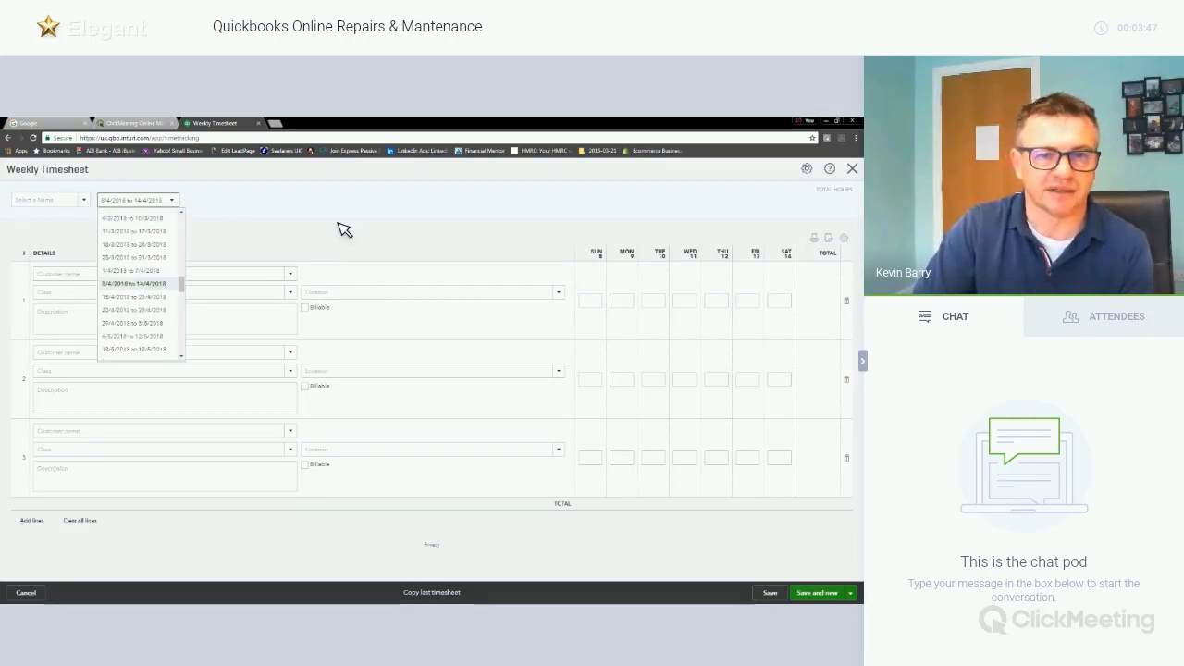
pyautogui.click(853, 170)
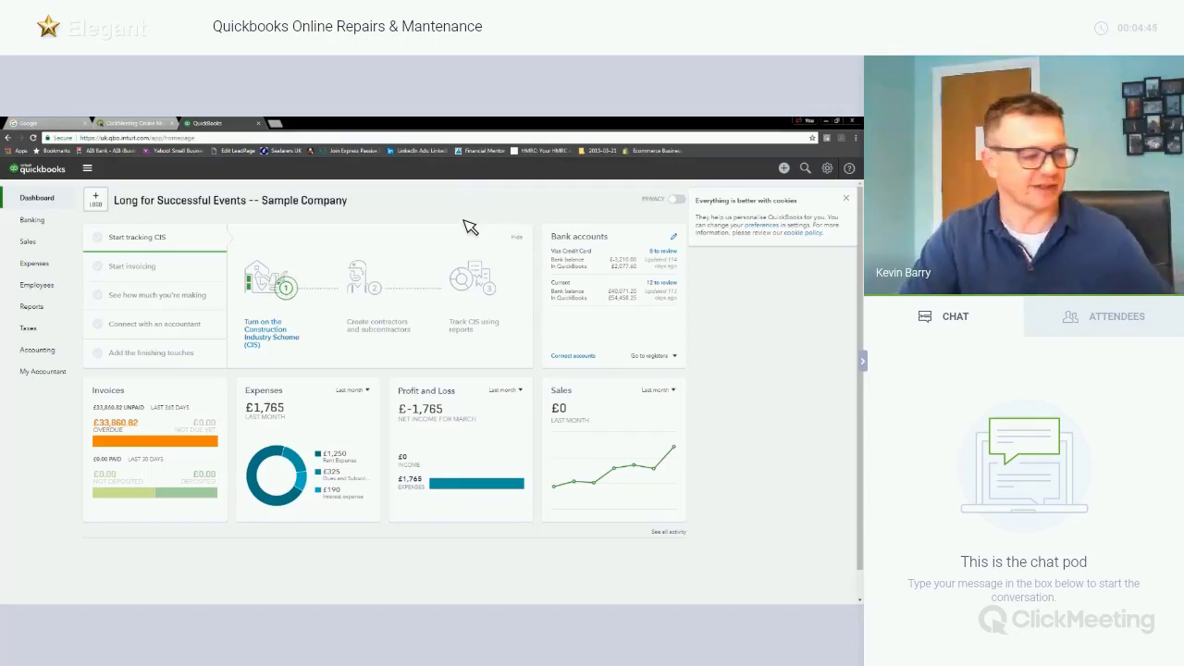
pyautogui.click(784, 168)
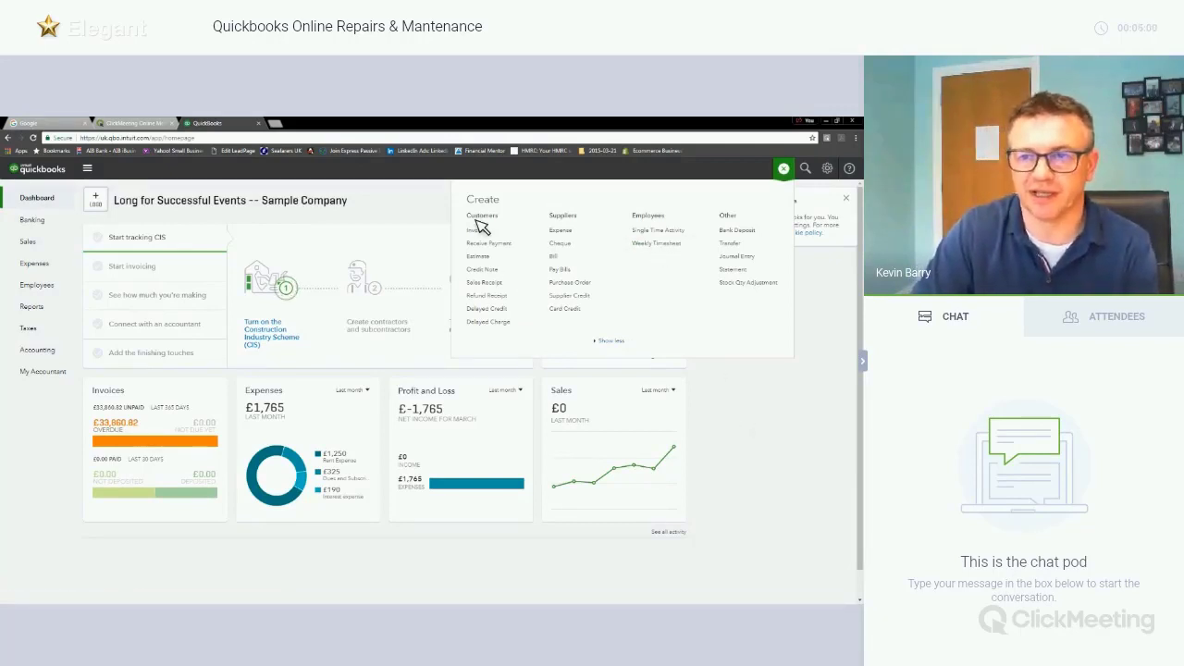
pyautogui.click(735, 390)
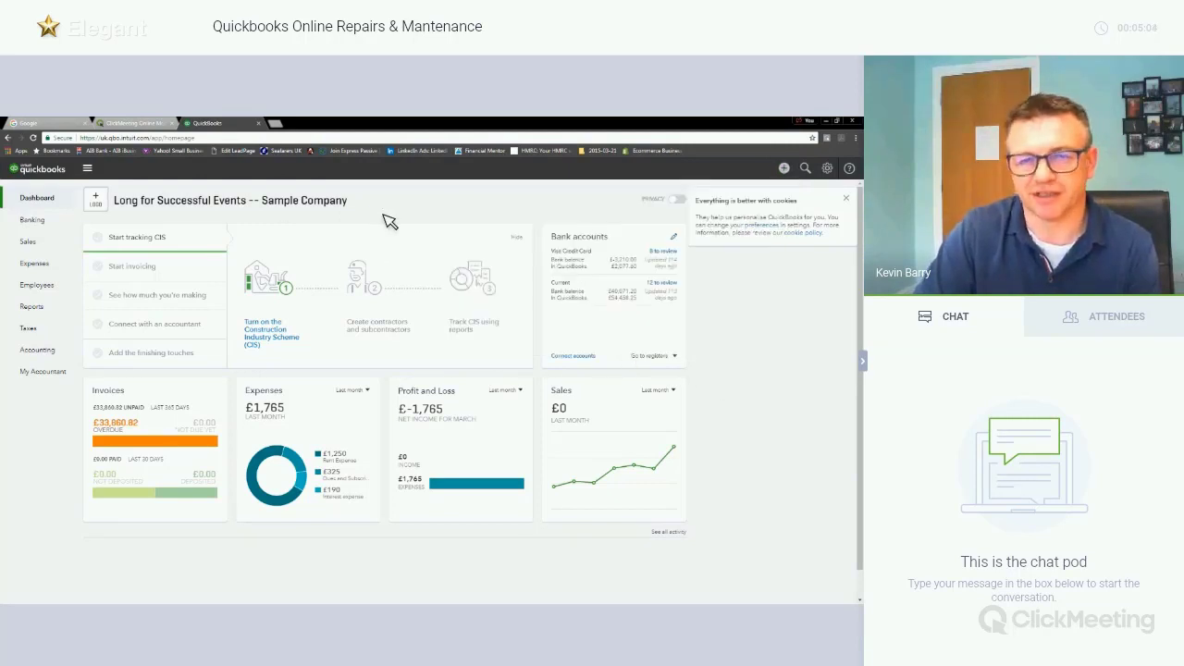
# Step: Look through the full report list, from Favourites and Business overview down to Employees and For my accountant
pyautogui.click(41, 307)
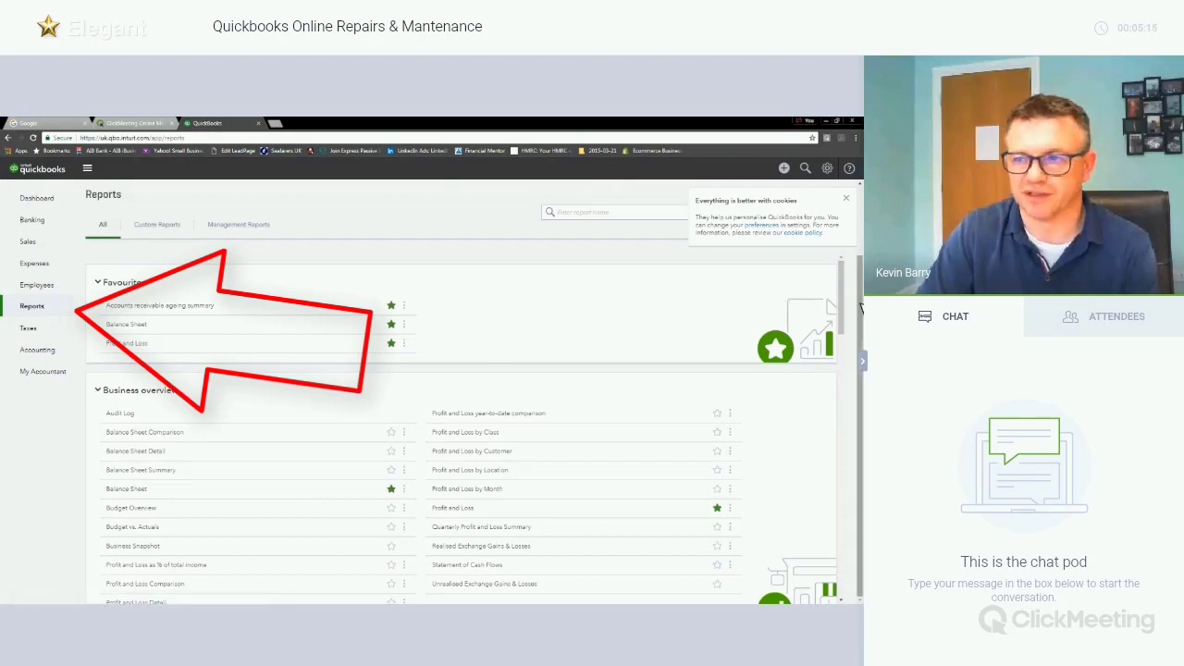
pyautogui.click(845, 491)
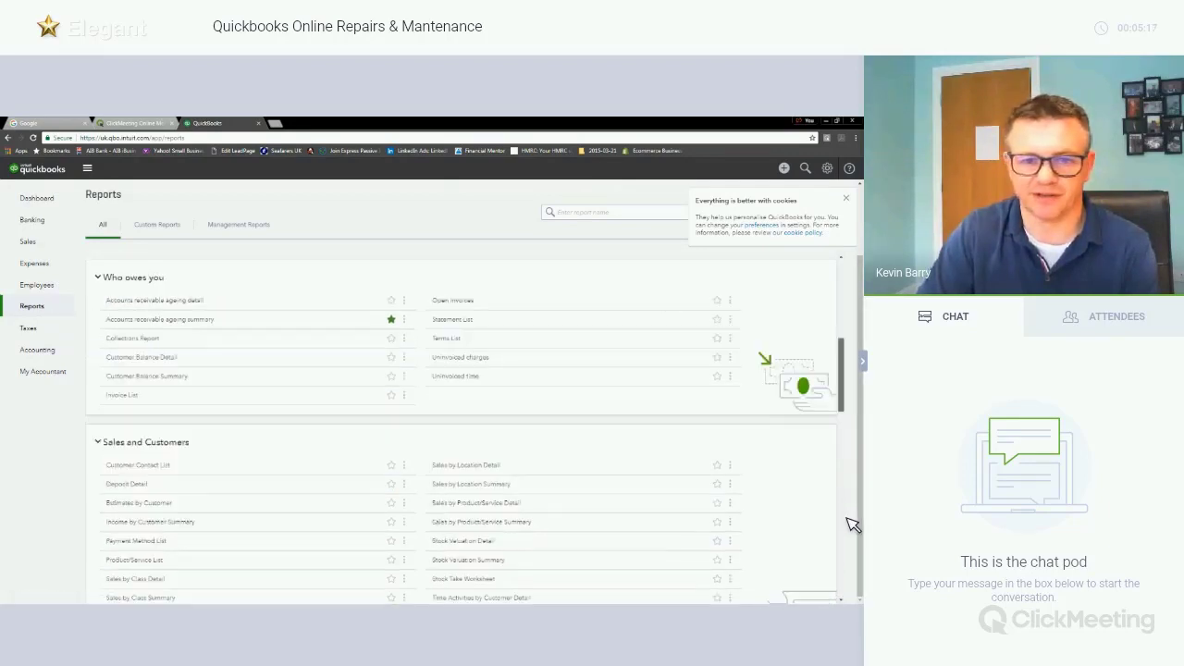
pyautogui.click(851, 343)
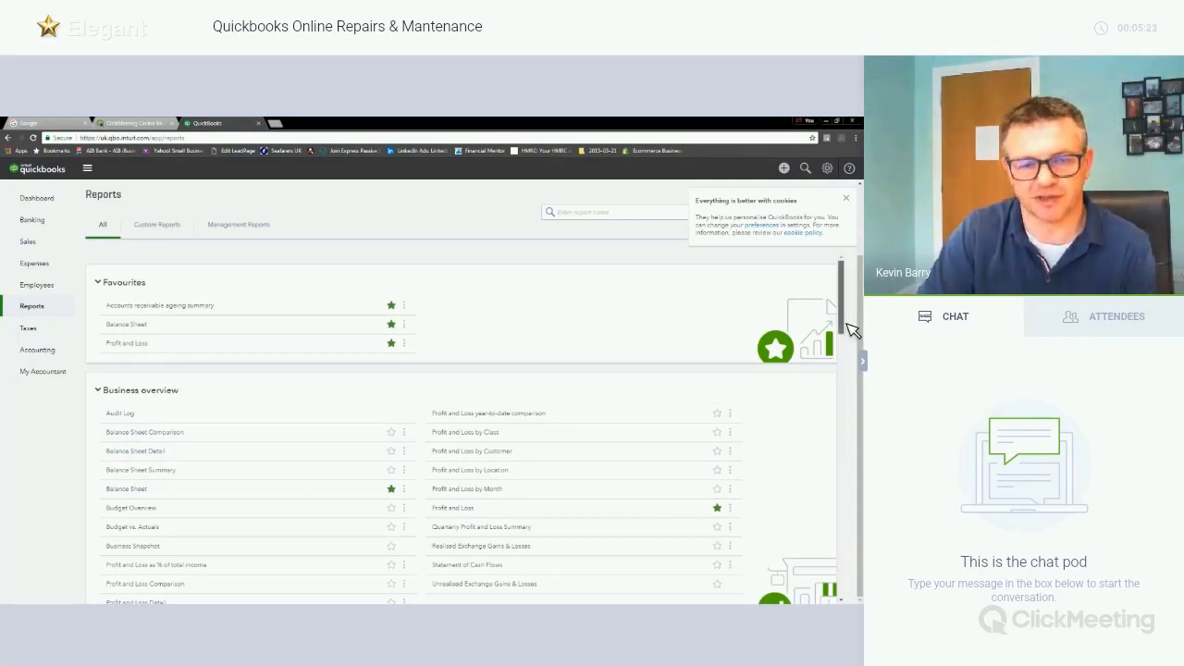
pyautogui.click(851, 392)
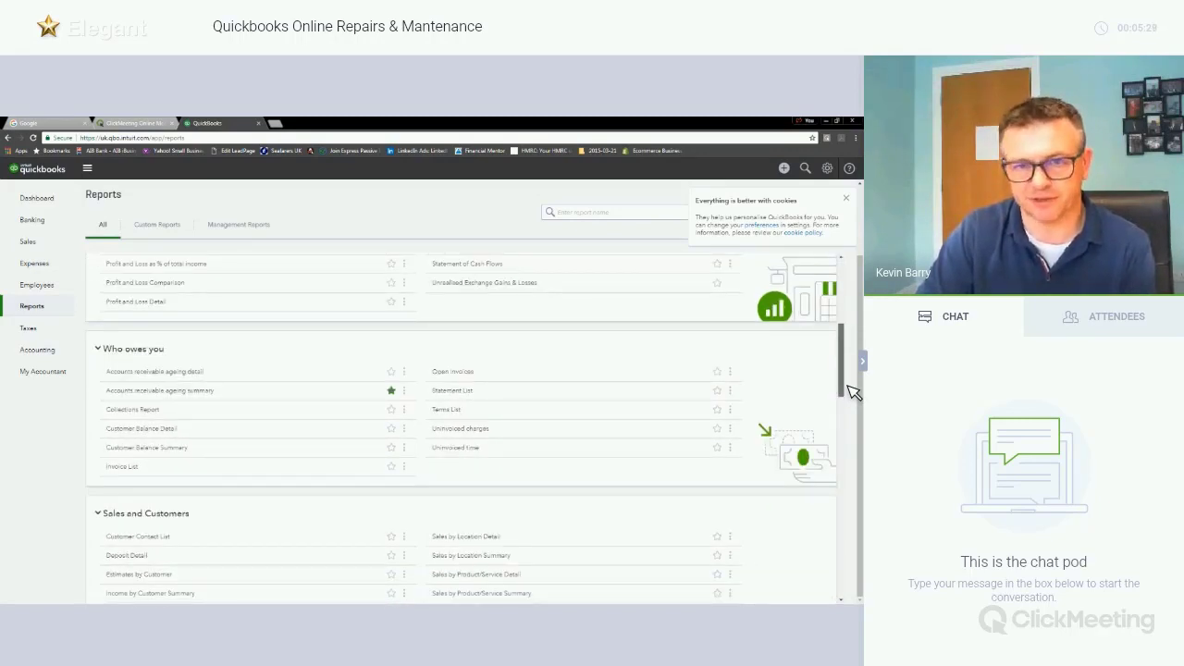
pyautogui.click(851, 433)
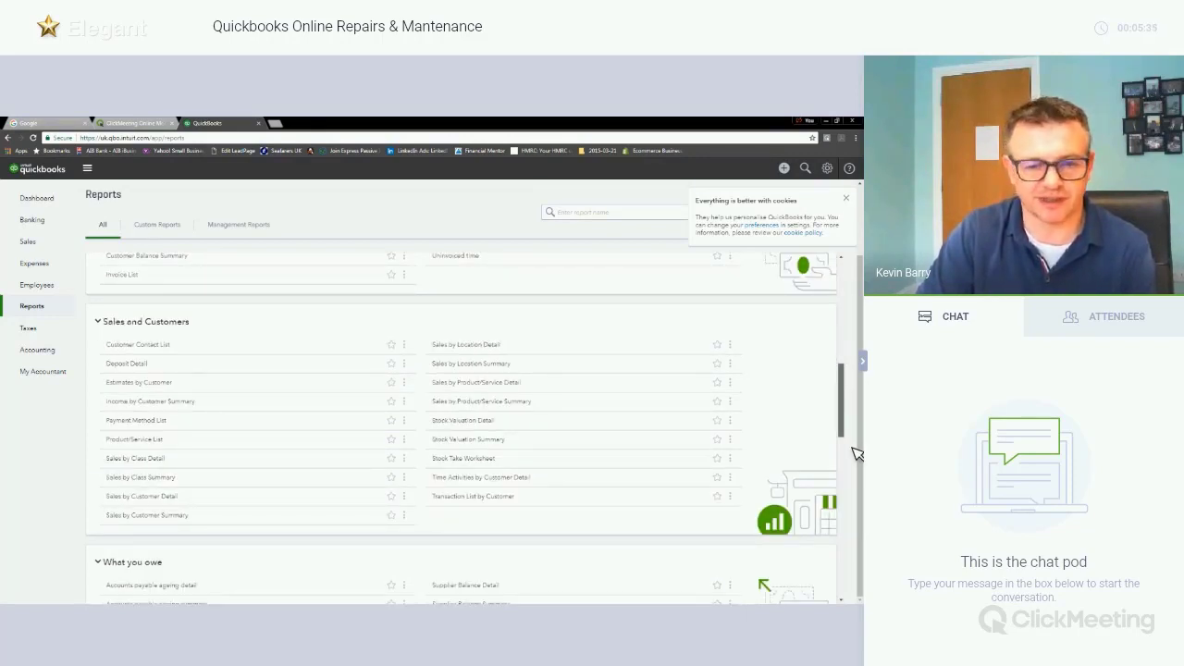
pyautogui.click(853, 498)
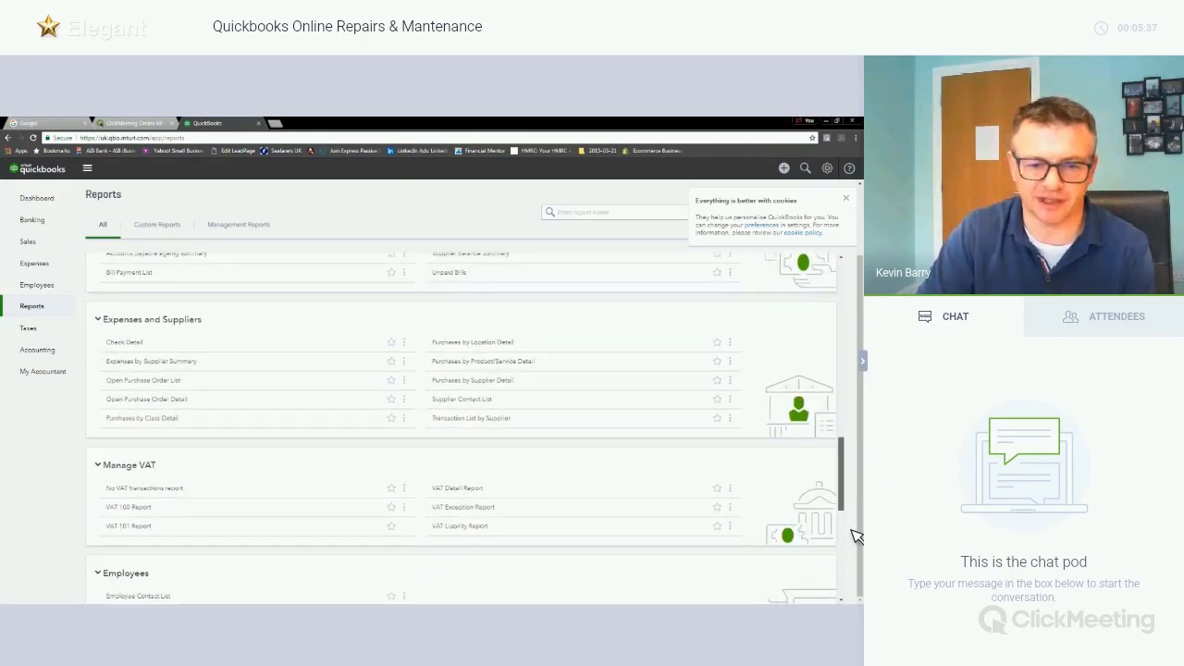
pyautogui.click(851, 536)
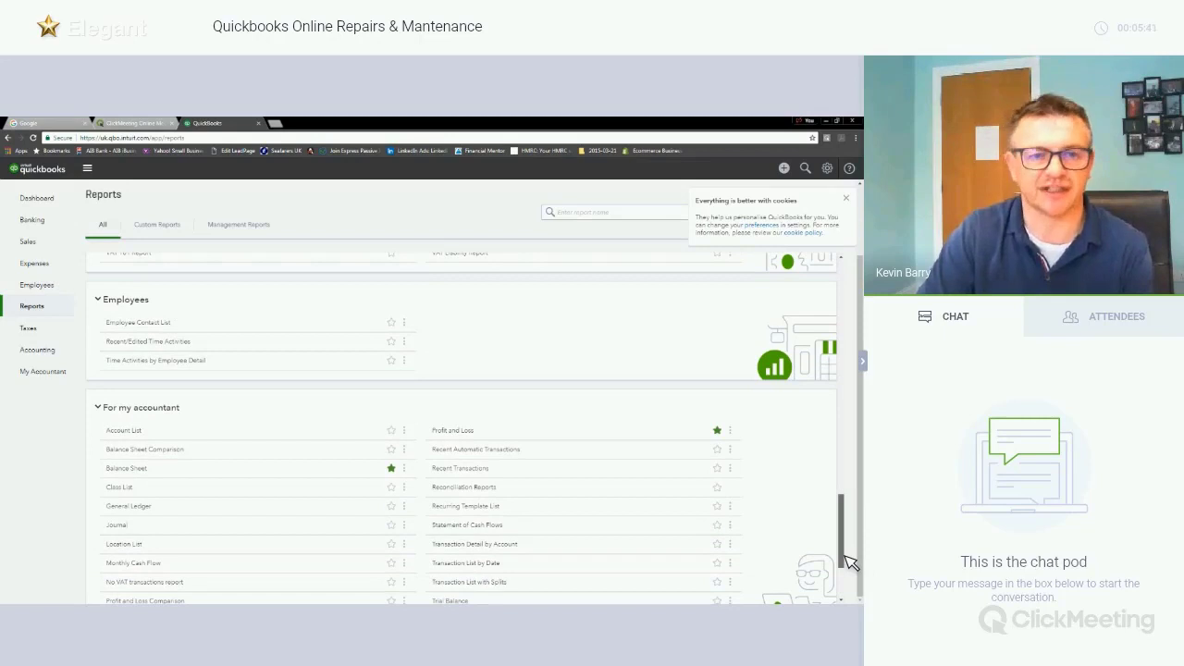
pyautogui.scroll(1, 292, 348)
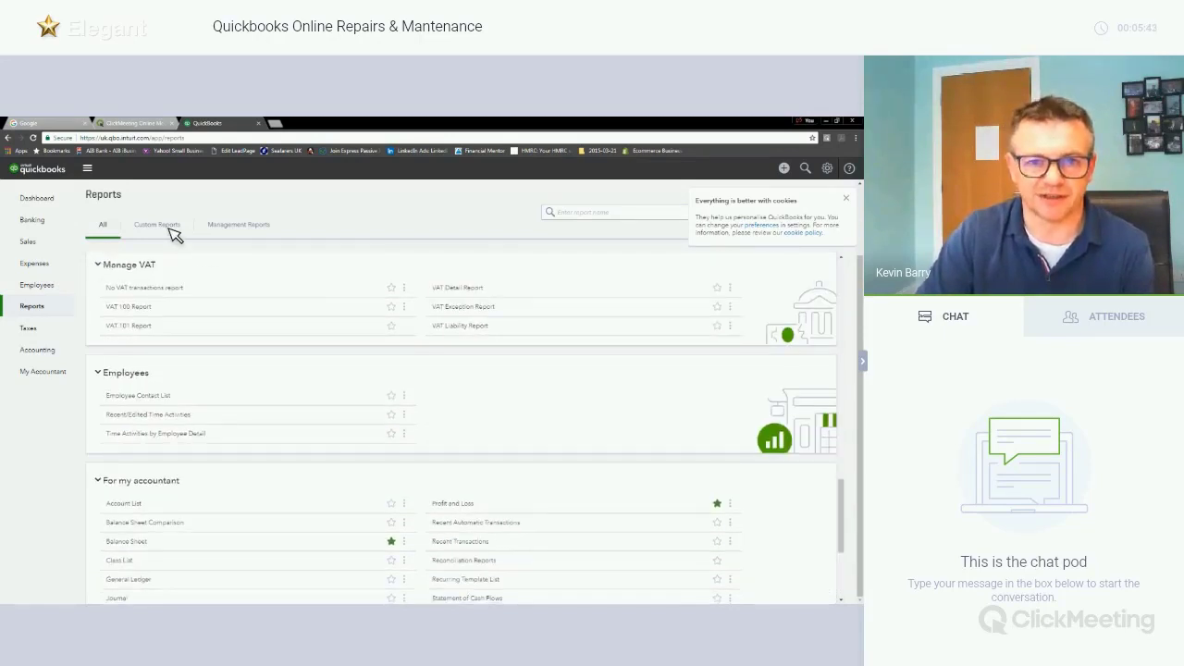
# Step: View the custom reports, dismissing the cookie notice, and return to the list of all reports
pyautogui.click(171, 228)
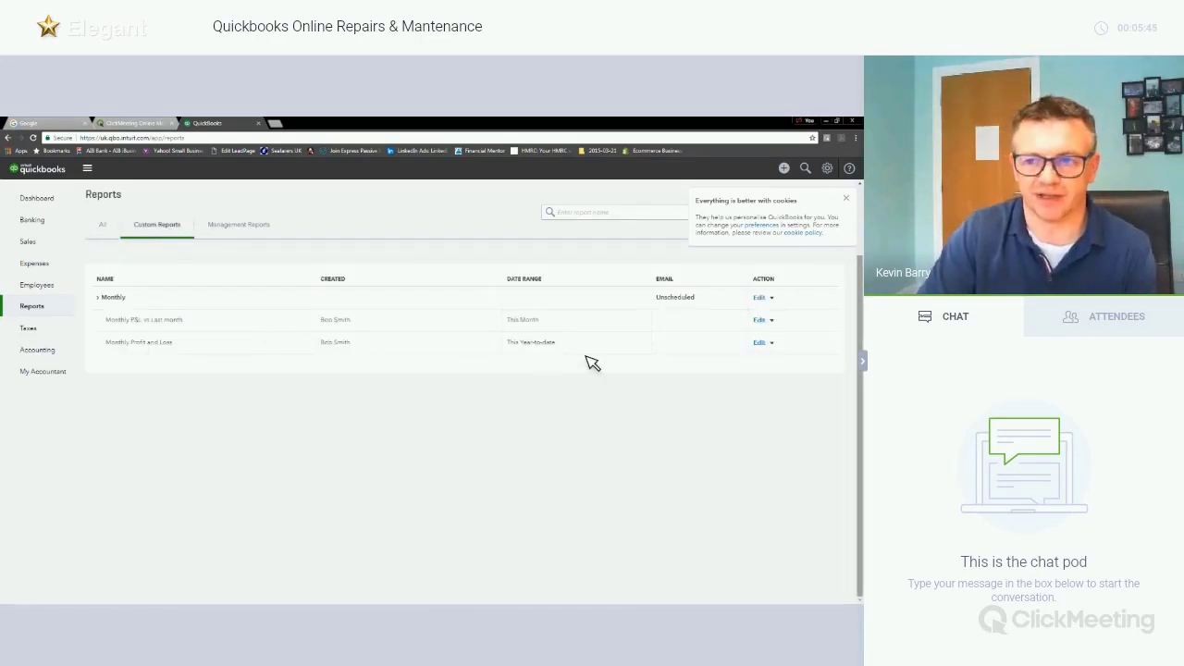
pyautogui.click(845, 198)
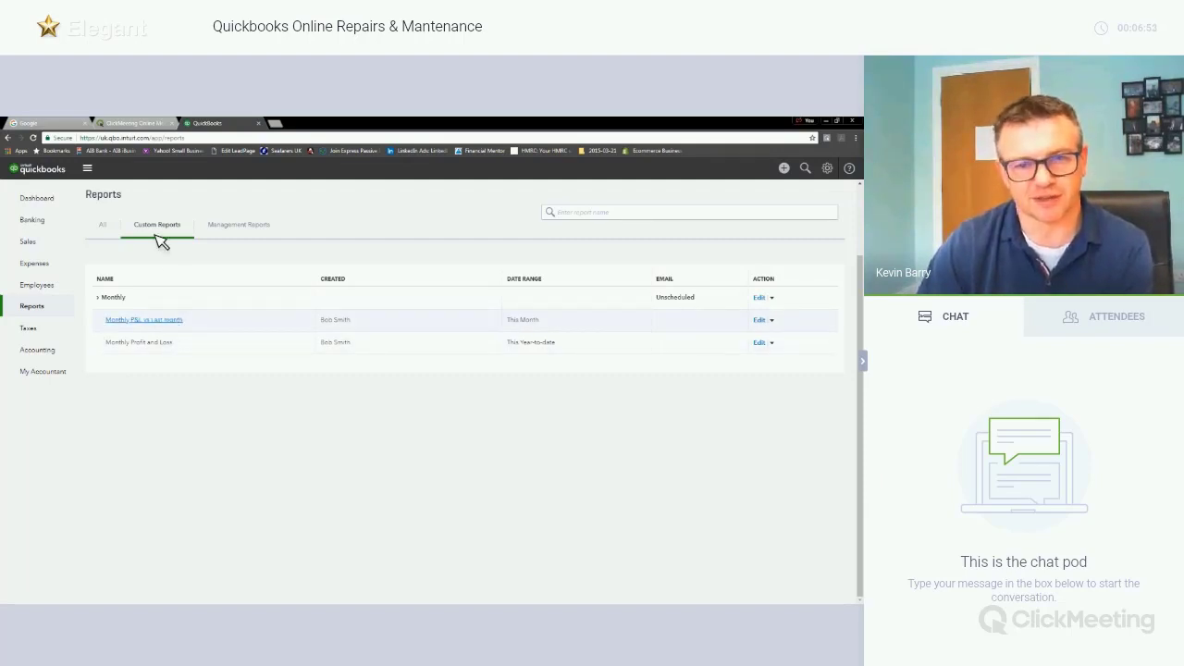
pyautogui.click(103, 227)
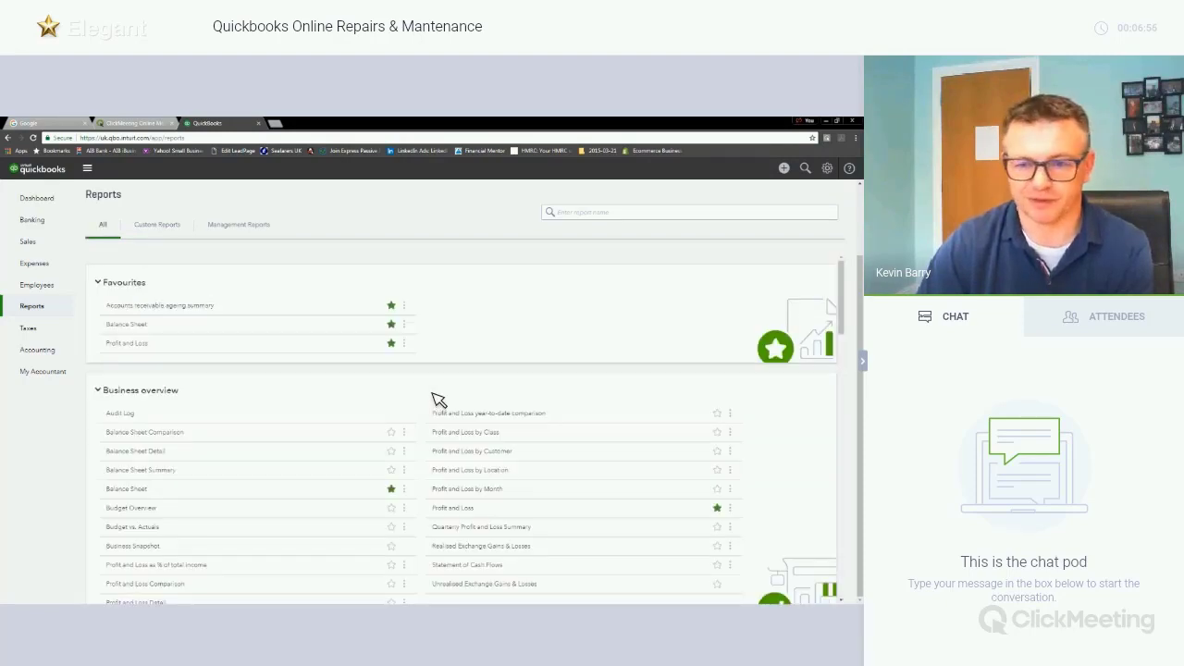
pyautogui.scroll(-5, 439, 399)
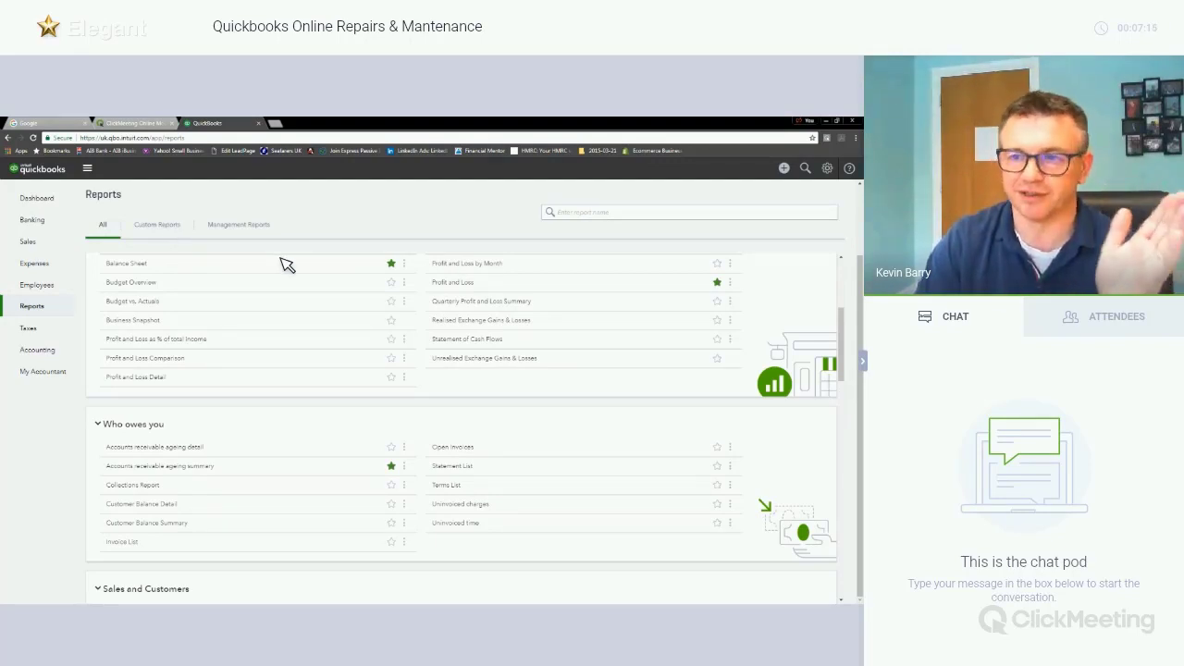
pyautogui.click(148, 127)
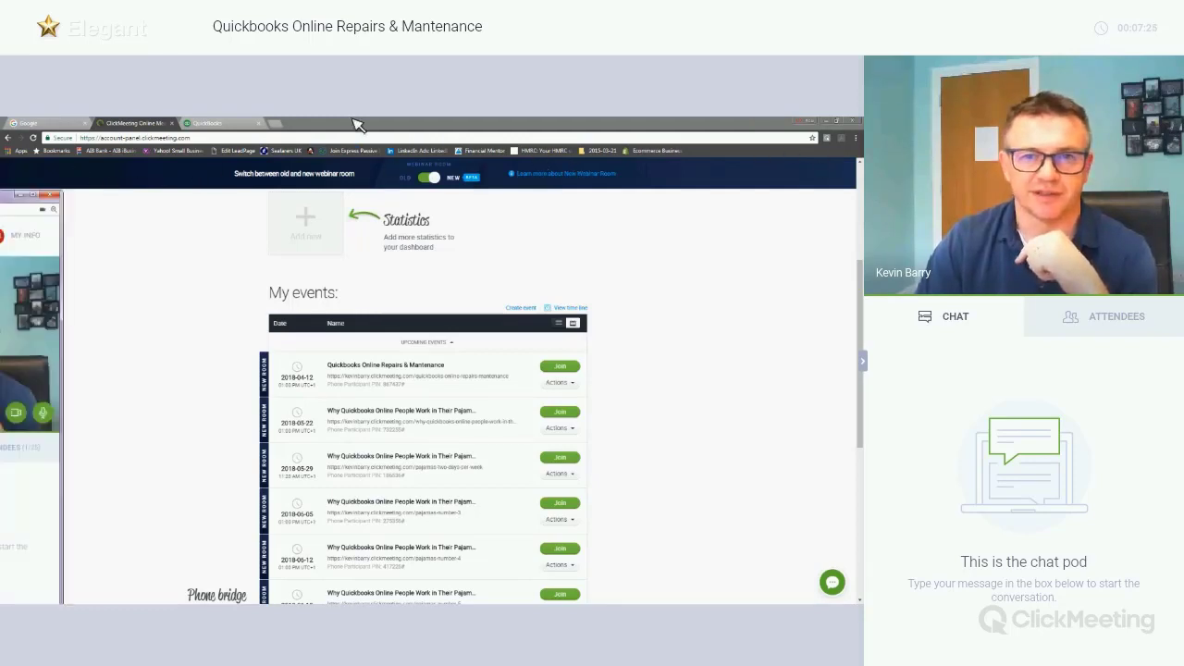
pyautogui.click(278, 123)
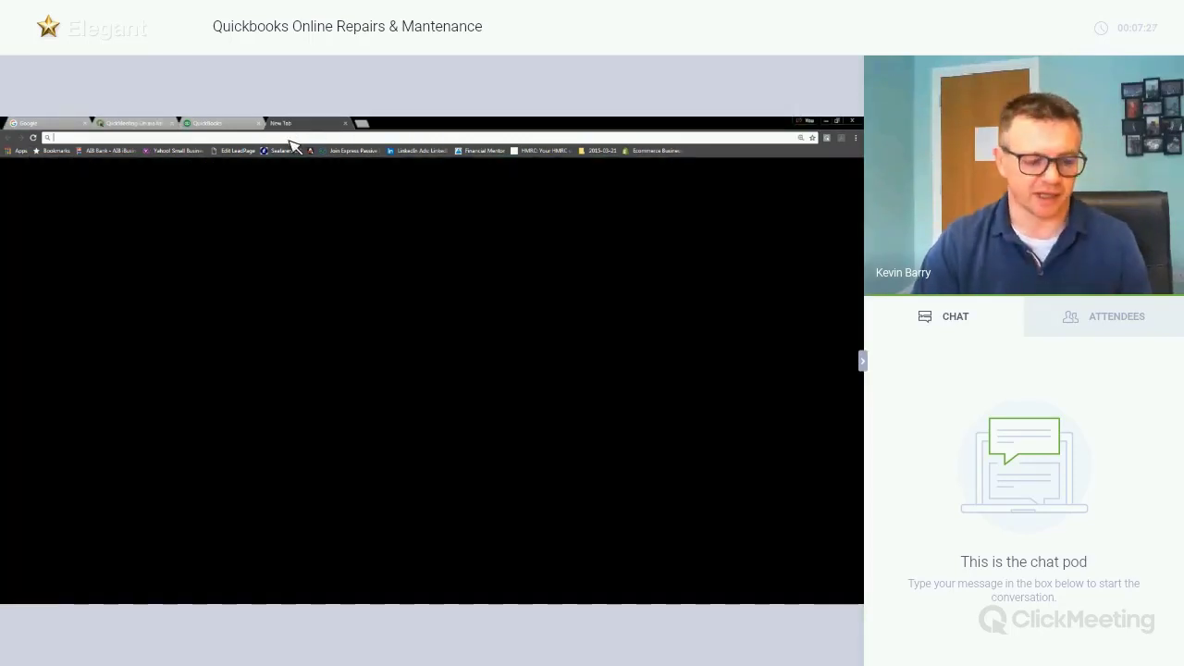
pyautogui.write('www.barryaccountants.ie')
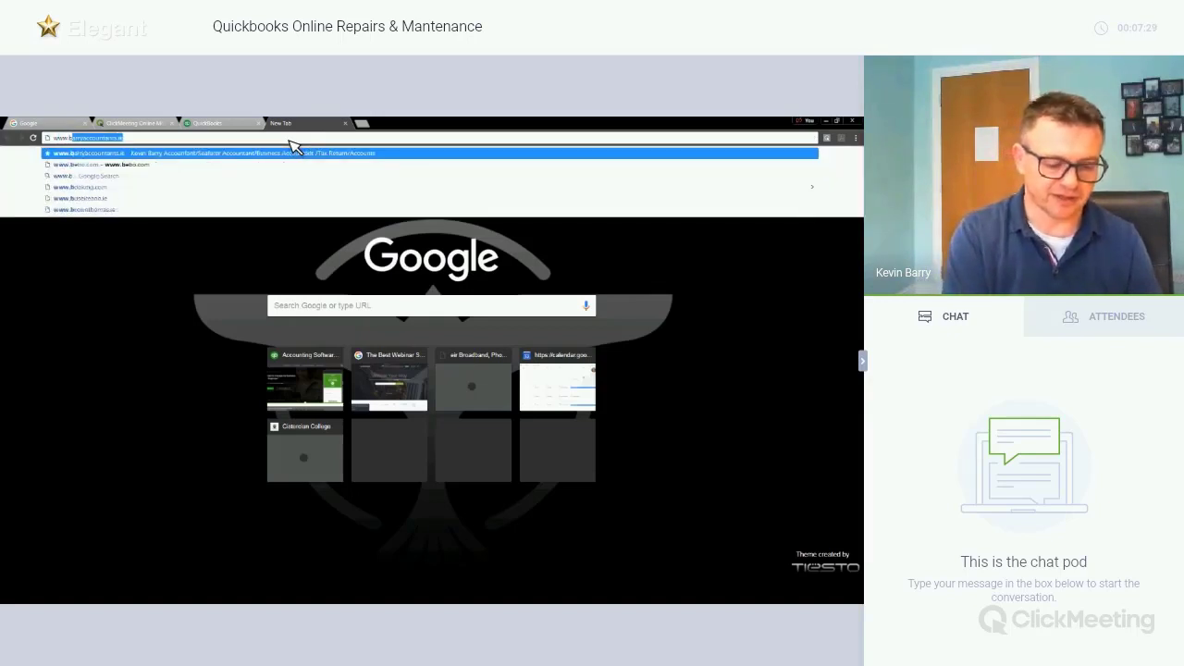
pyautogui.press('Return')
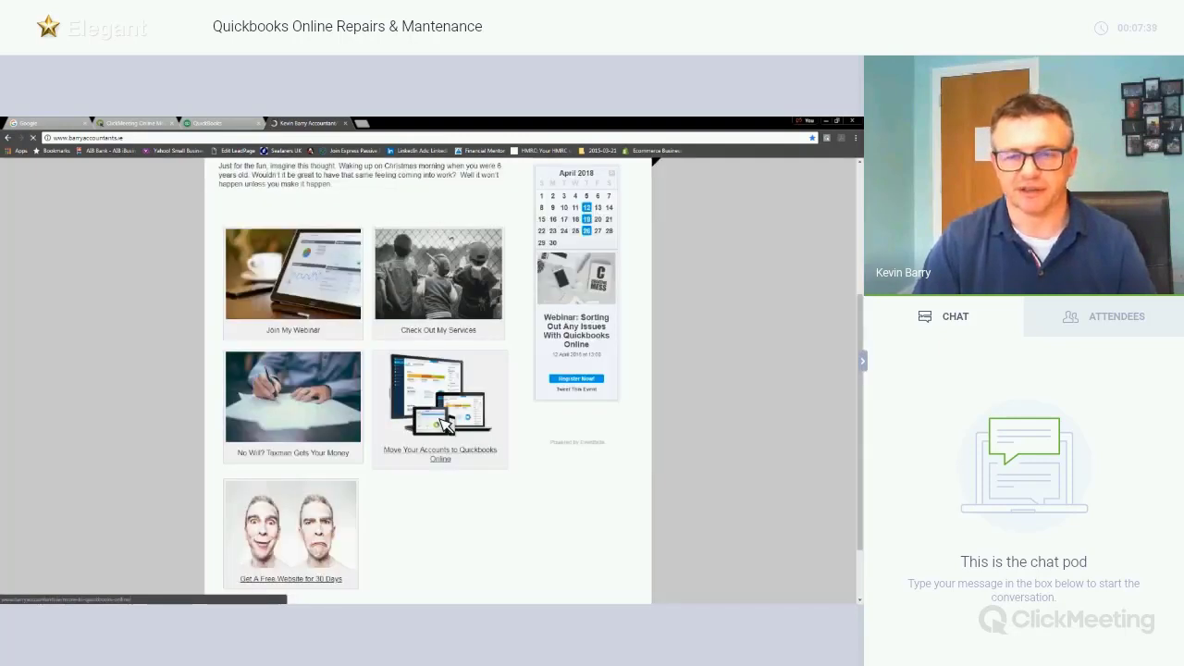
# Step: Open the Move Your Accounts to Quickbooks Online page and read its offer for plumbers, electricians, carpenters and other building trades
pyautogui.click(446, 422)
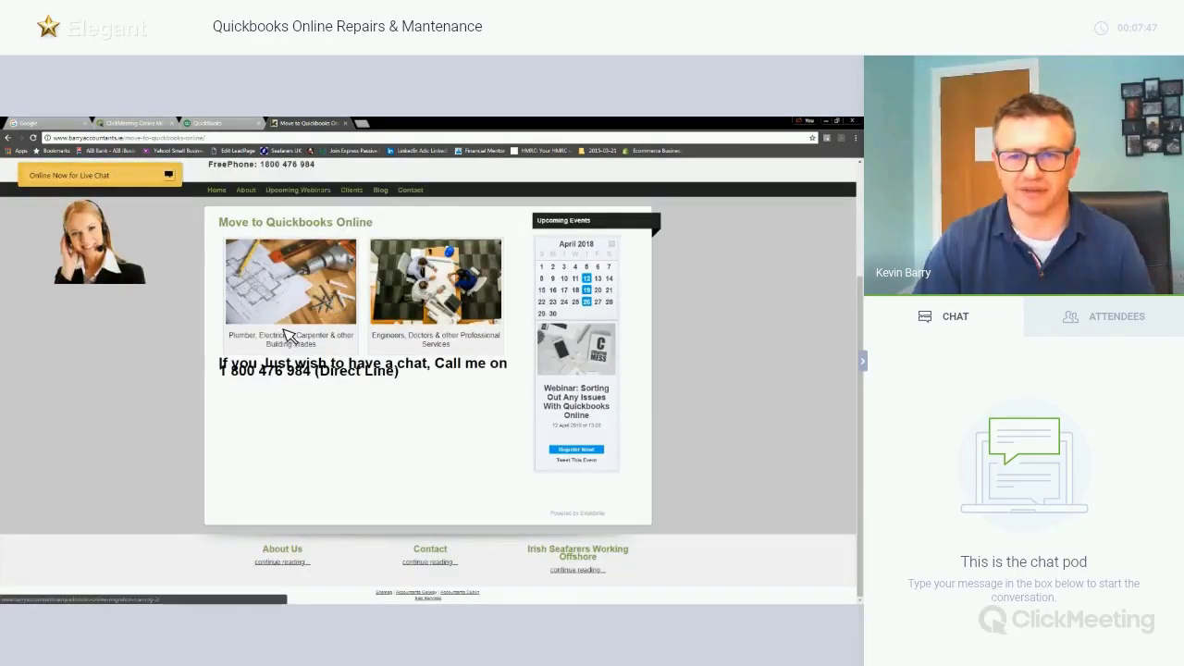
pyautogui.click(318, 309)
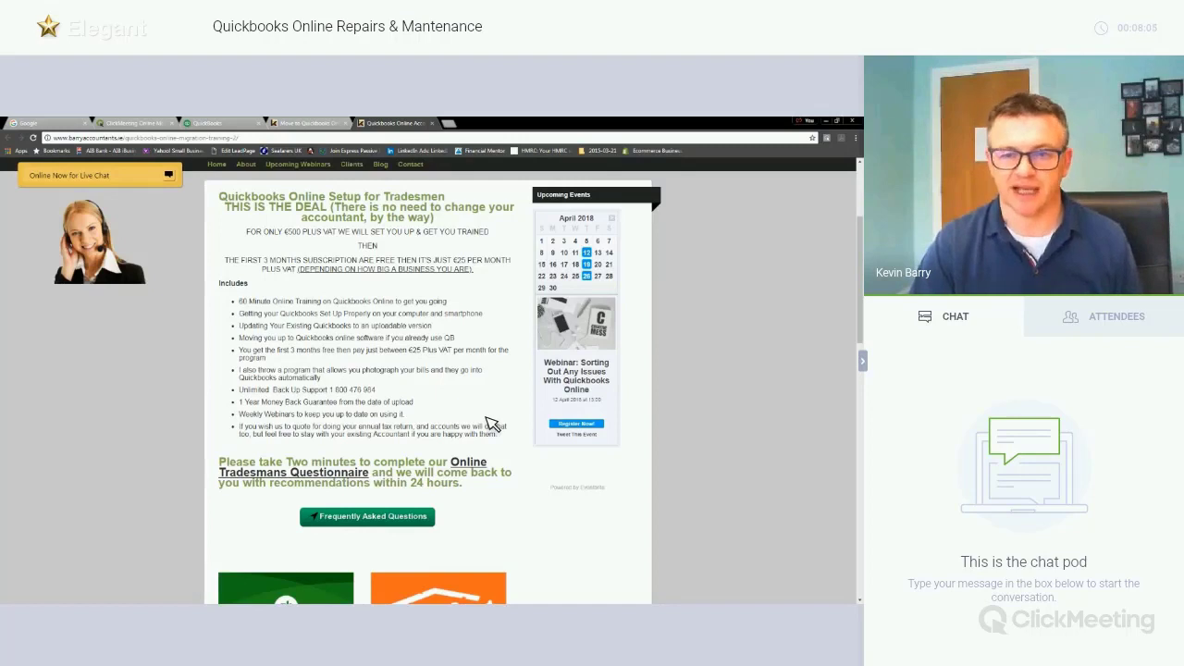
pyautogui.scroll(-3, 491, 424)
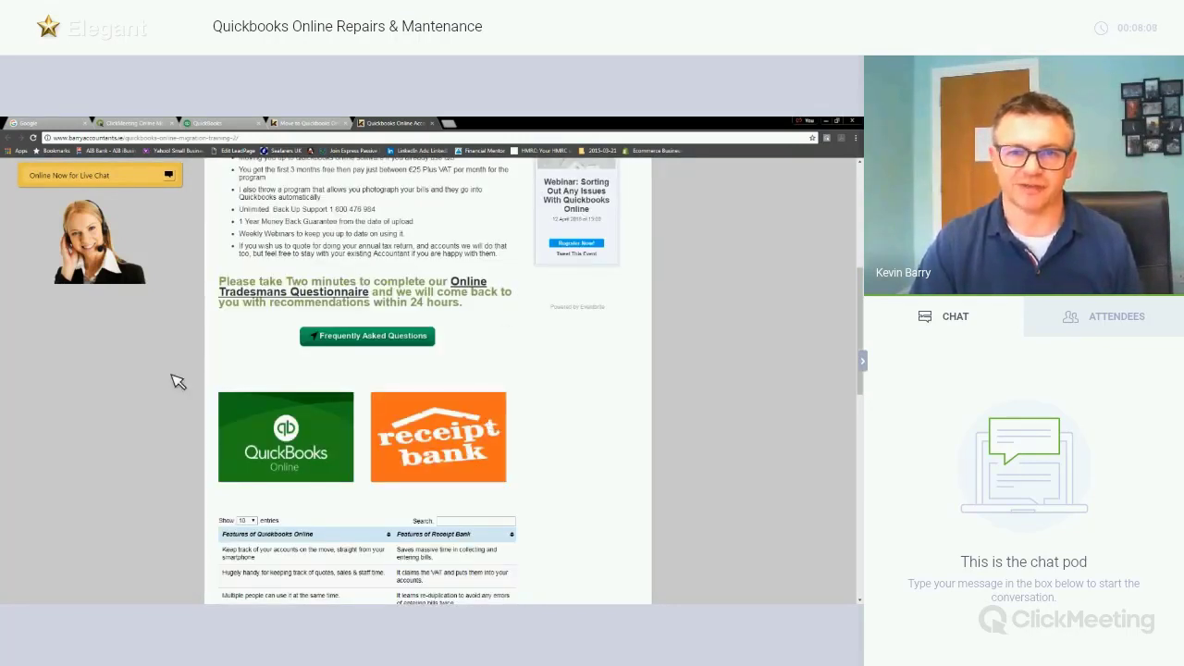
pyautogui.scroll(2, 383, 303)
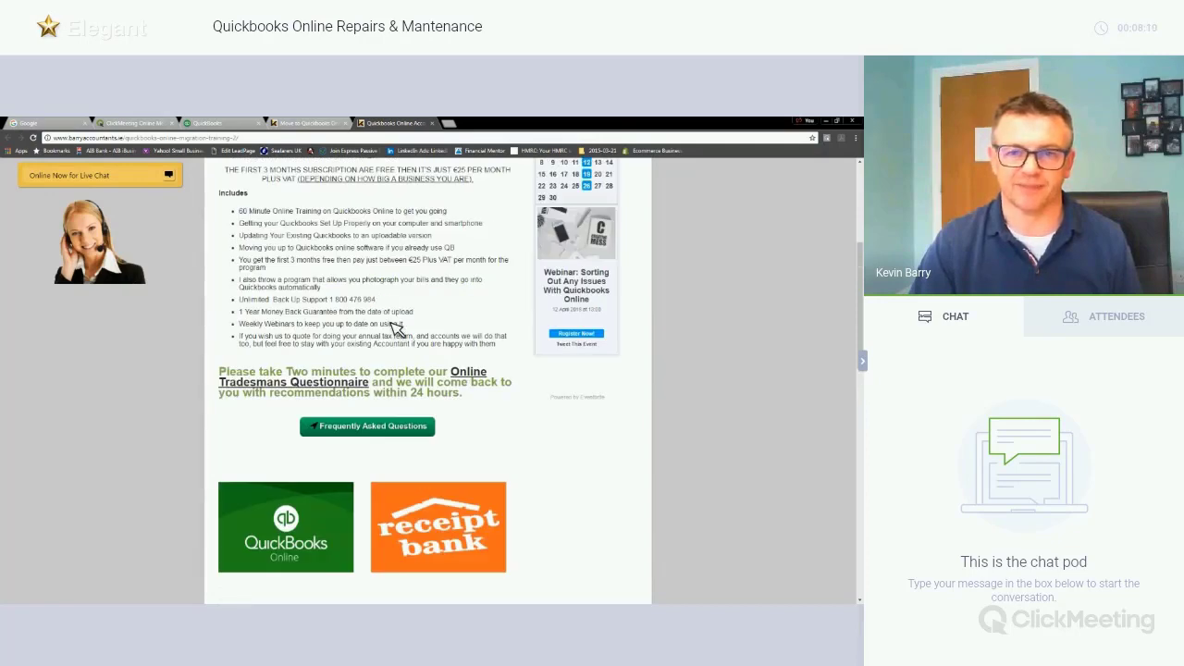
pyautogui.scroll(3, 282, 304)
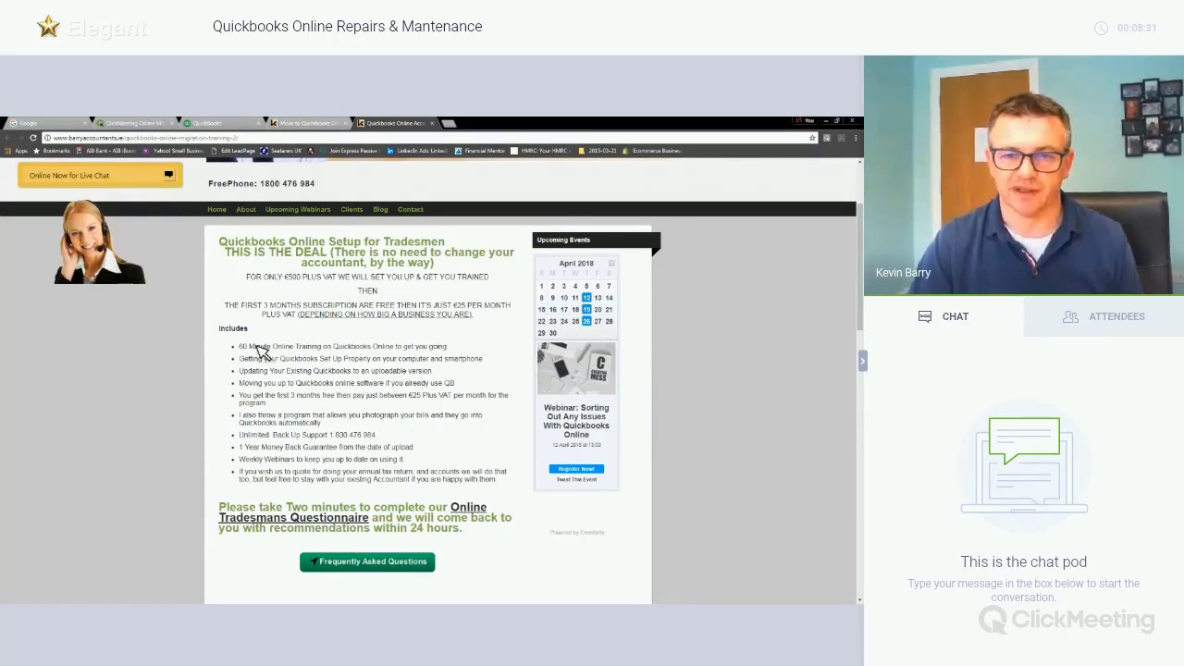
# Step: Highlight the list of included services in the tradesmen offer and return to the Move to Quickbooks Online page
pyautogui.moveTo(244, 343); pyautogui.dragTo(383, 475)
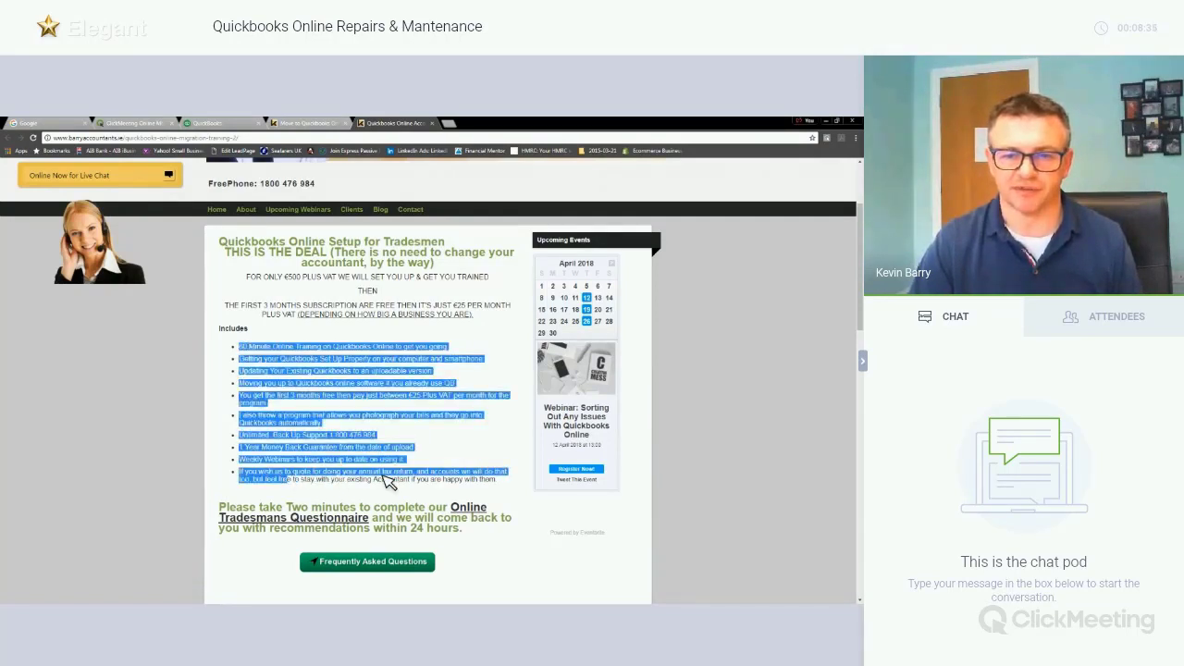
pyautogui.click(387, 479)
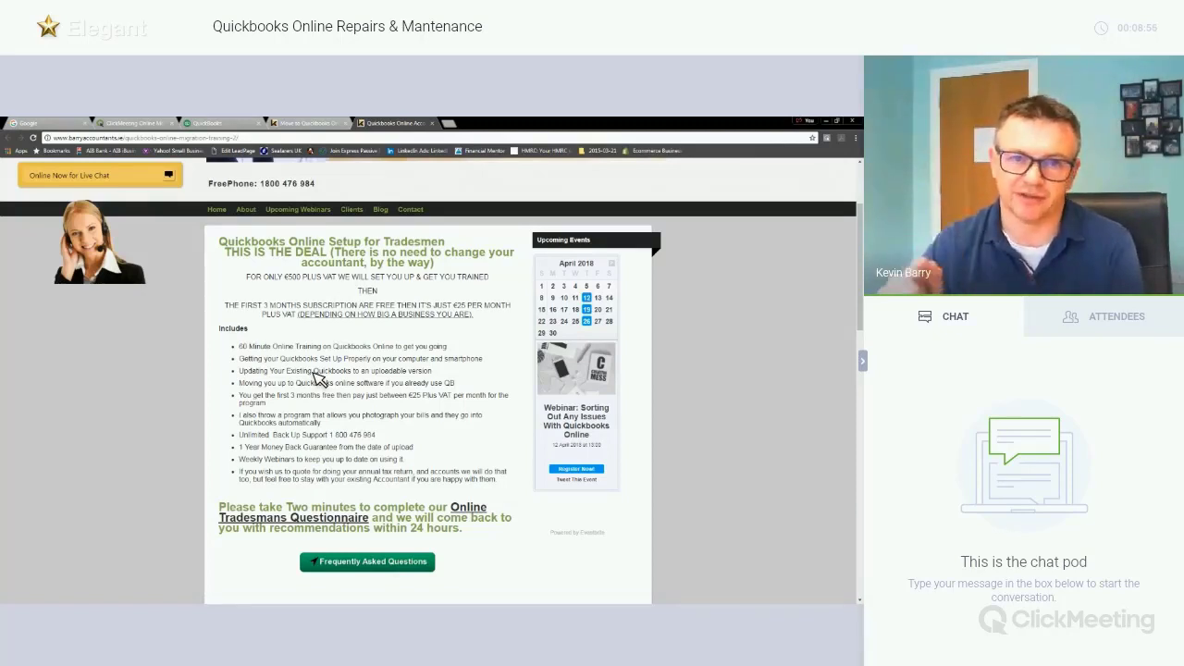
pyautogui.click(305, 122)
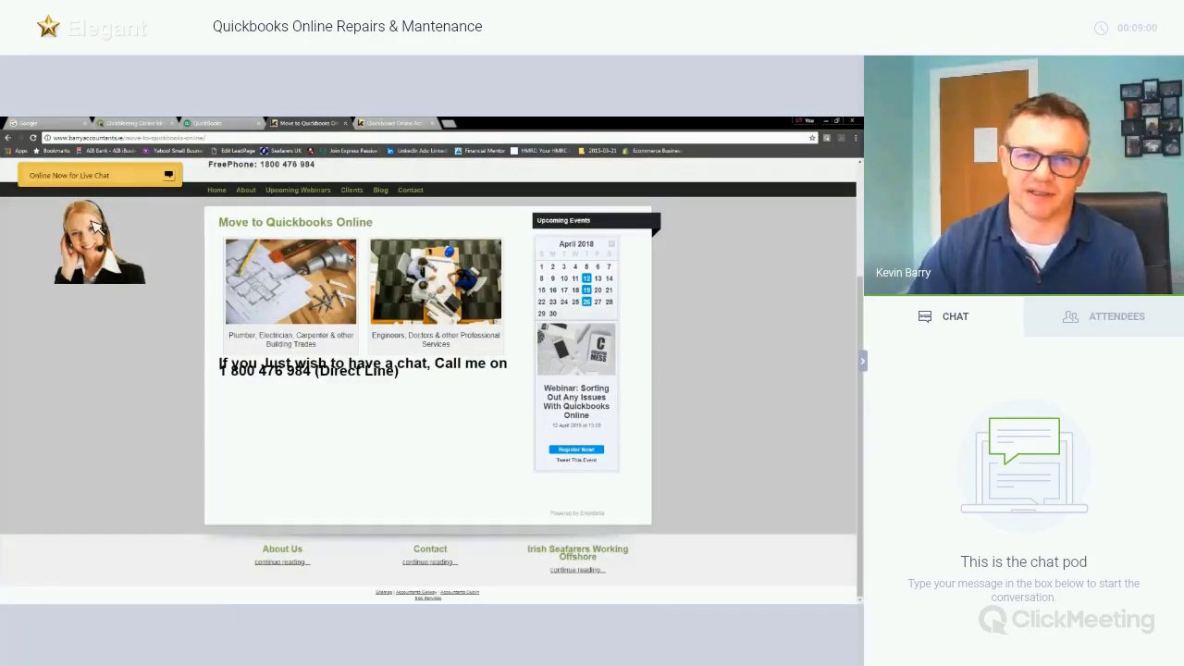